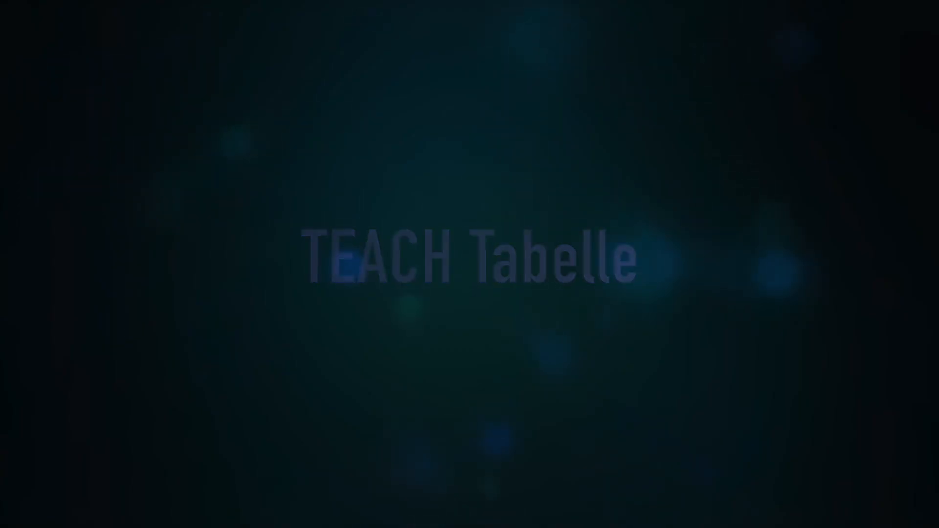
- Set the scan mode to SINGLE SHOT and send the settings to the sensor's RAM
click(213, 148)
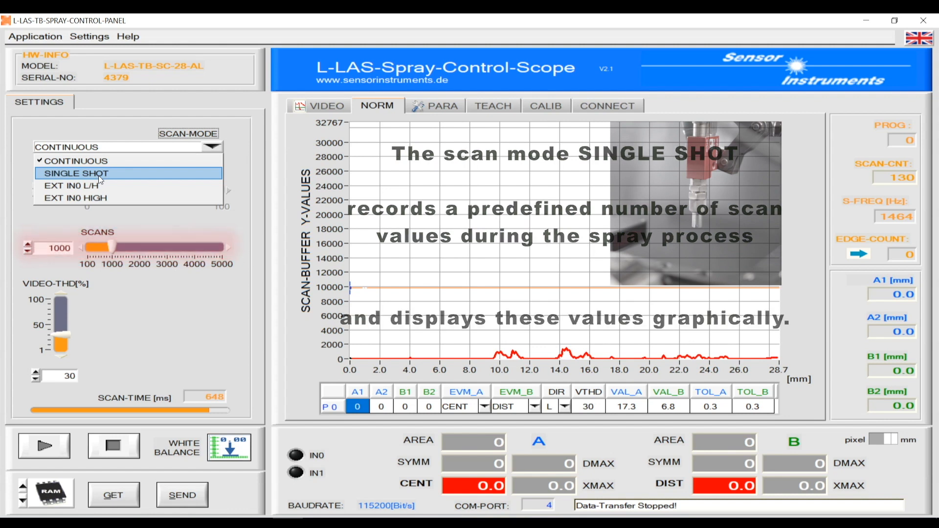
click(98, 174)
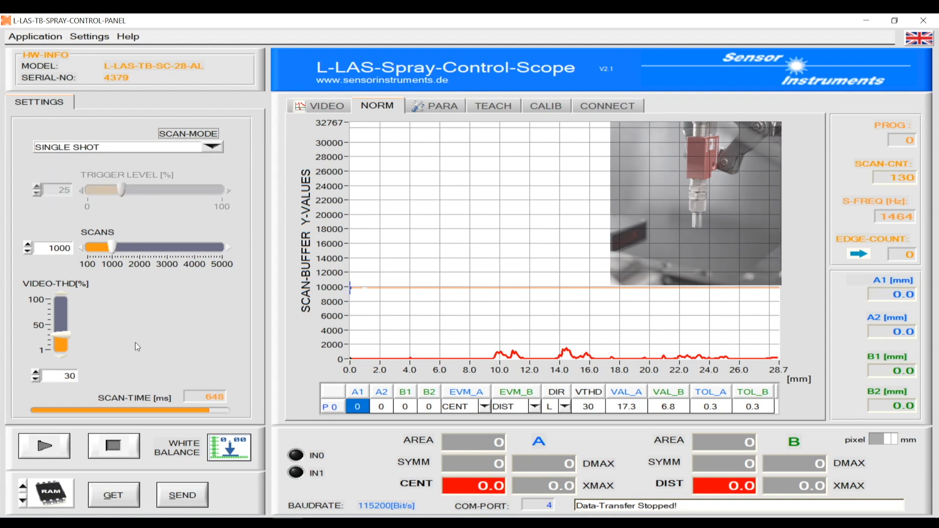
click(190, 496)
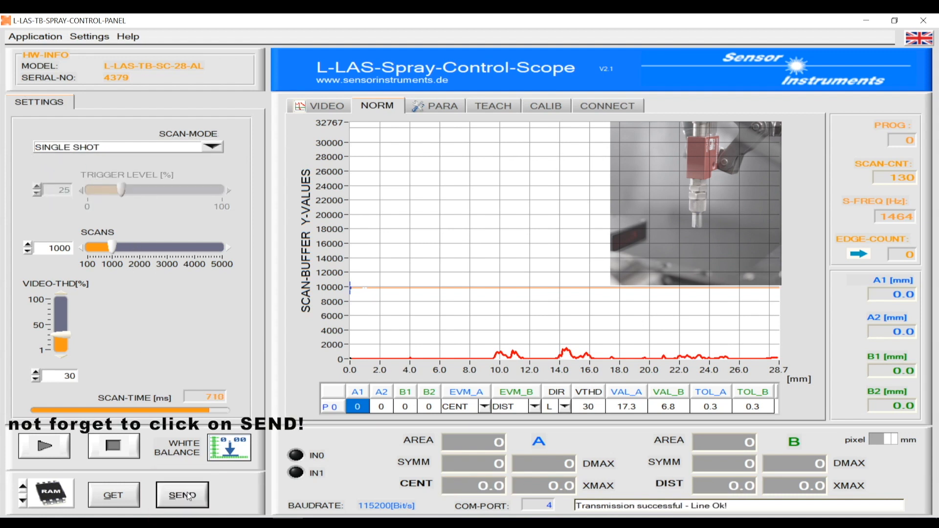
- Perform a white balance and record a single-shot scan of the spray
click(235, 453)
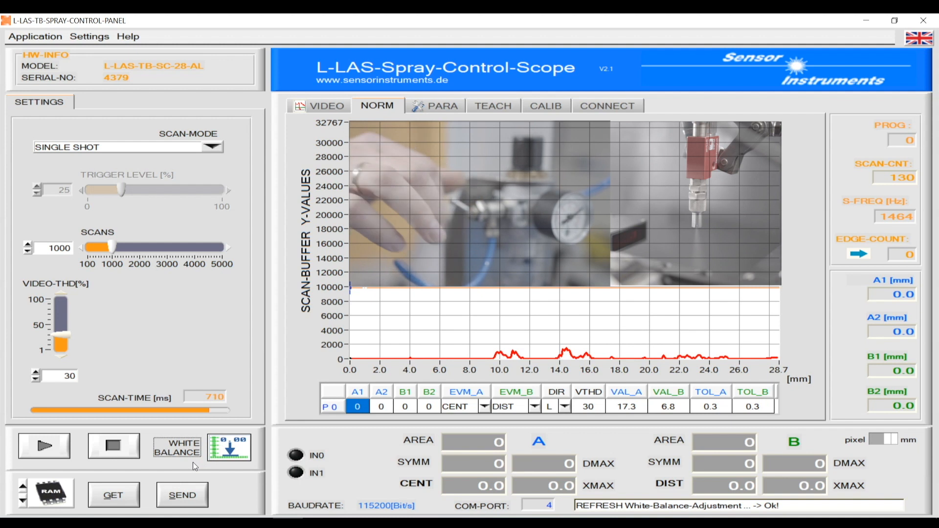
click(43, 448)
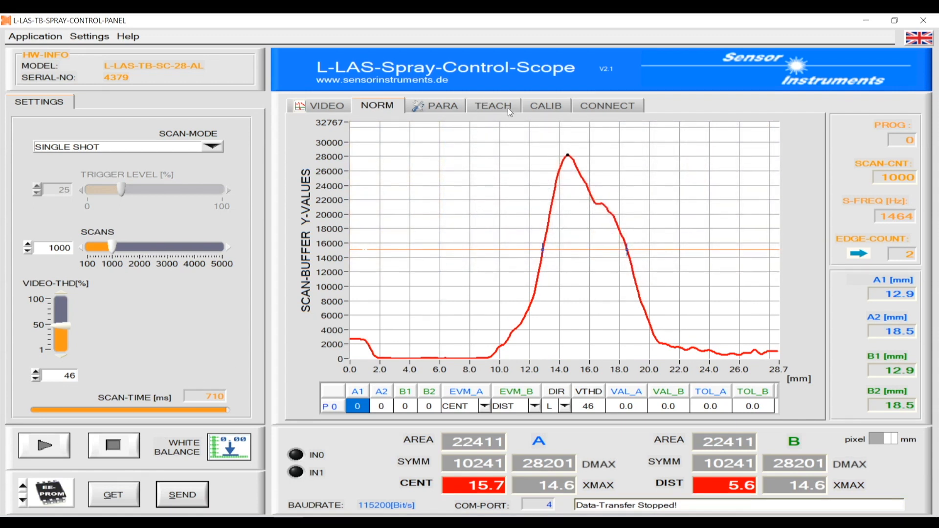
- Open the TEACH table view, repeat the white balance and record a new spray scan there
click(494, 106)
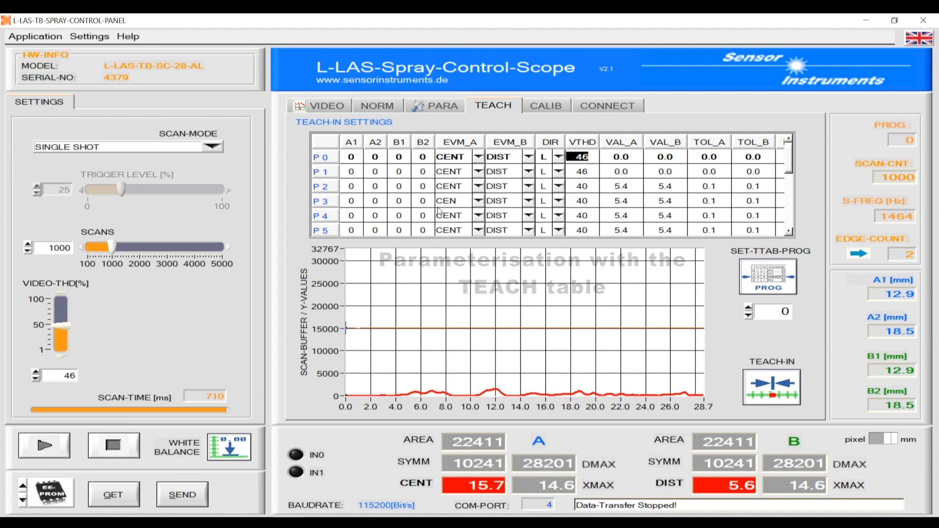
click(243, 451)
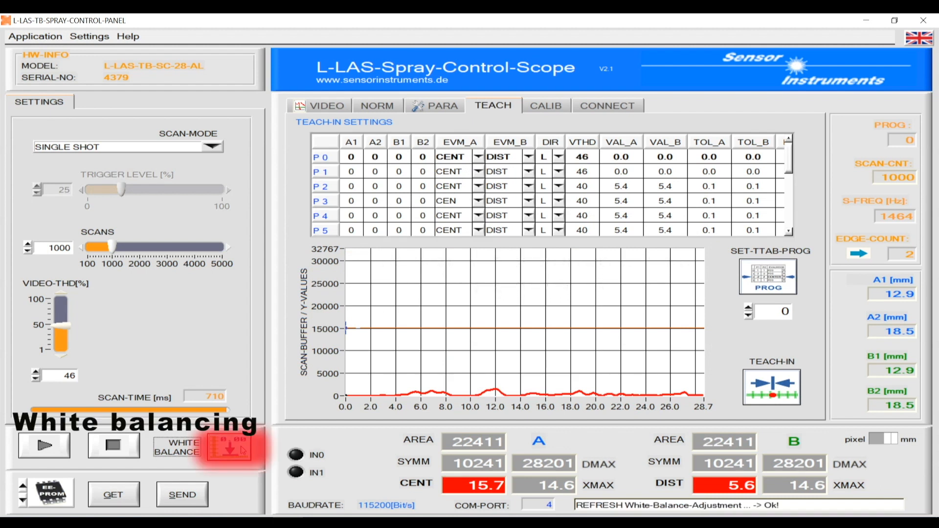
click(51, 449)
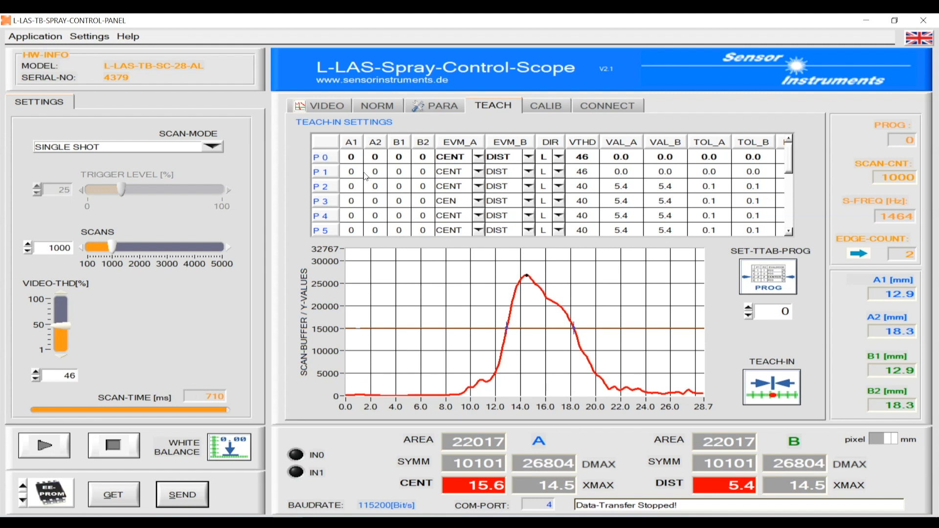
- For program P 0, set A1 to 1, A2 to -1, B1 to 1 and B2 to -1, with evaluations CENT and DIST and direction L
click(357, 157)
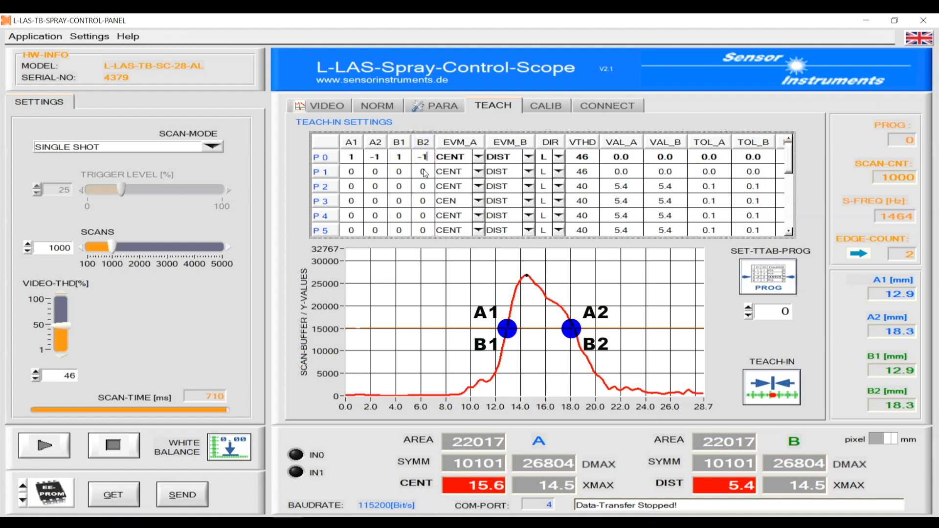
click(479, 157)
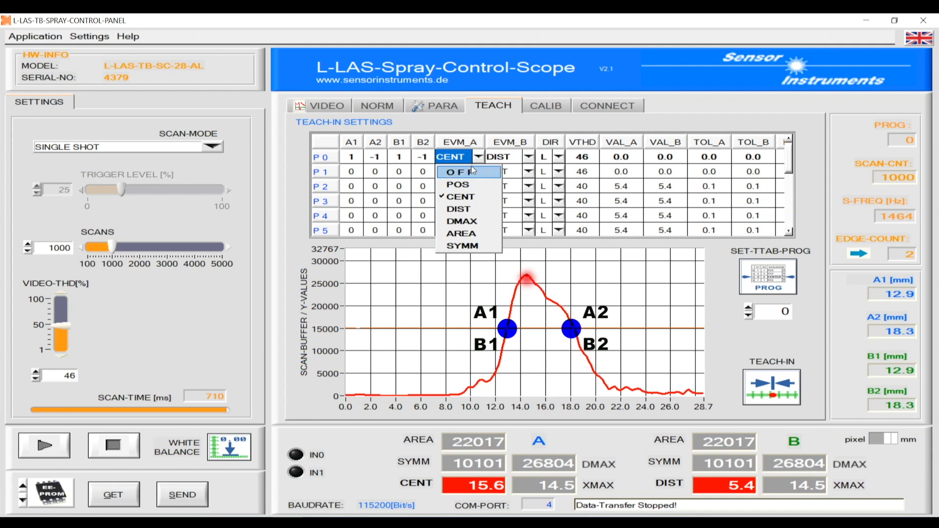
click(470, 196)
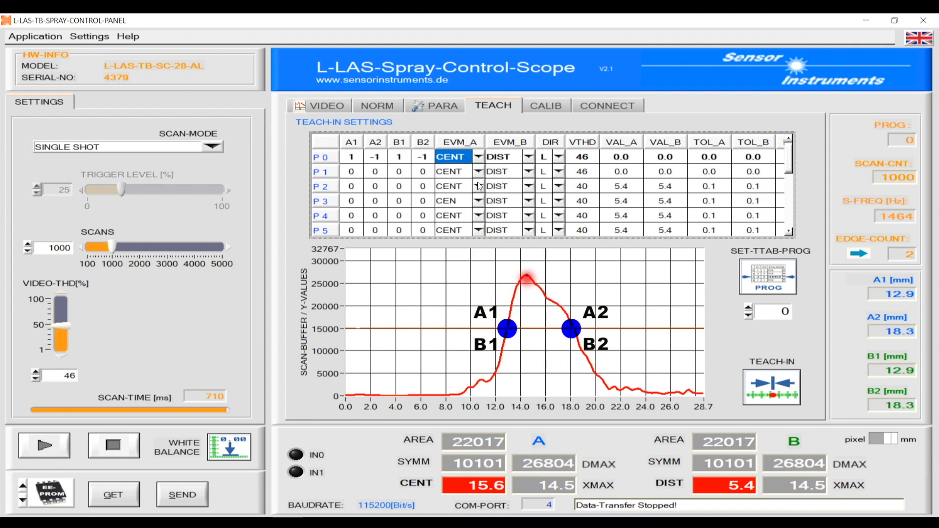
click(528, 159)
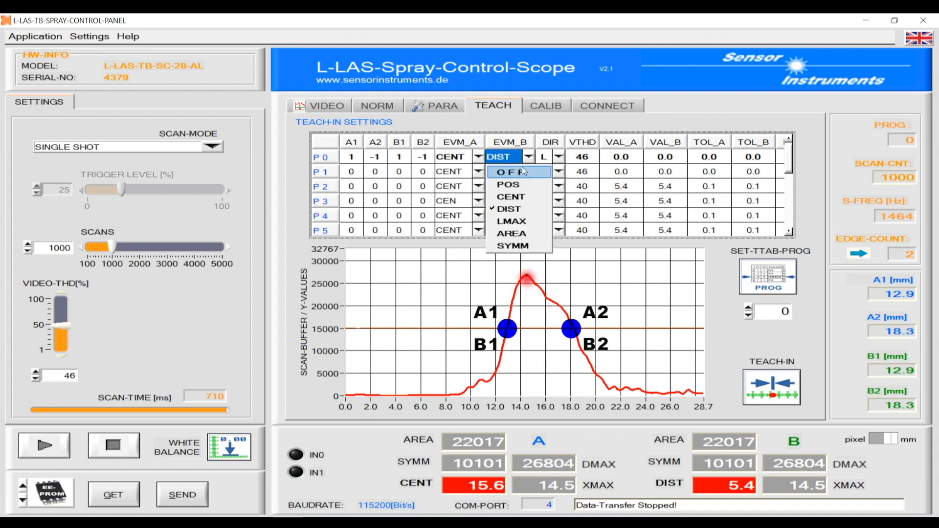
click(520, 207)
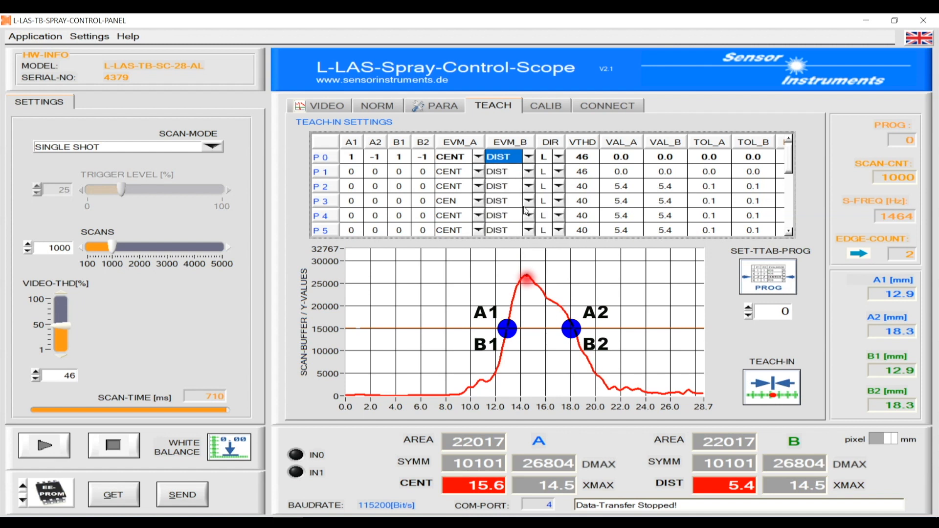
click(559, 157)
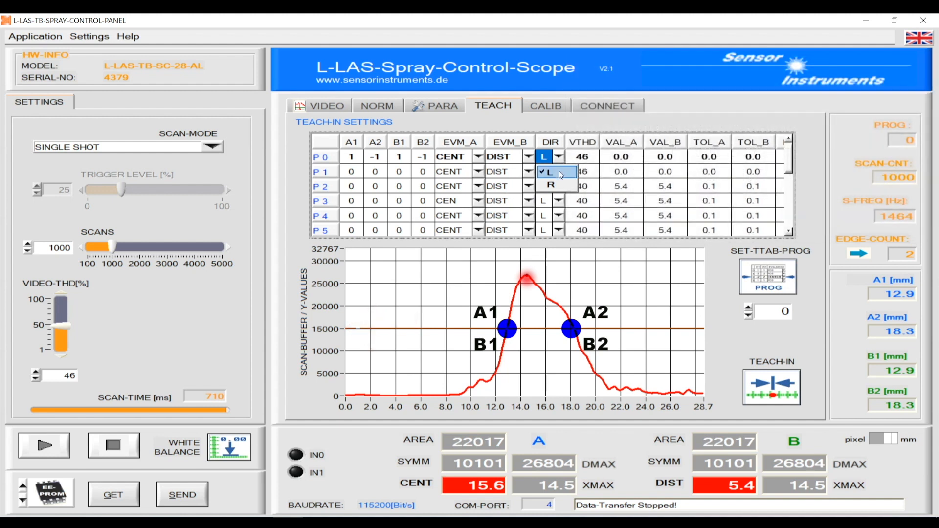
click(558, 171)
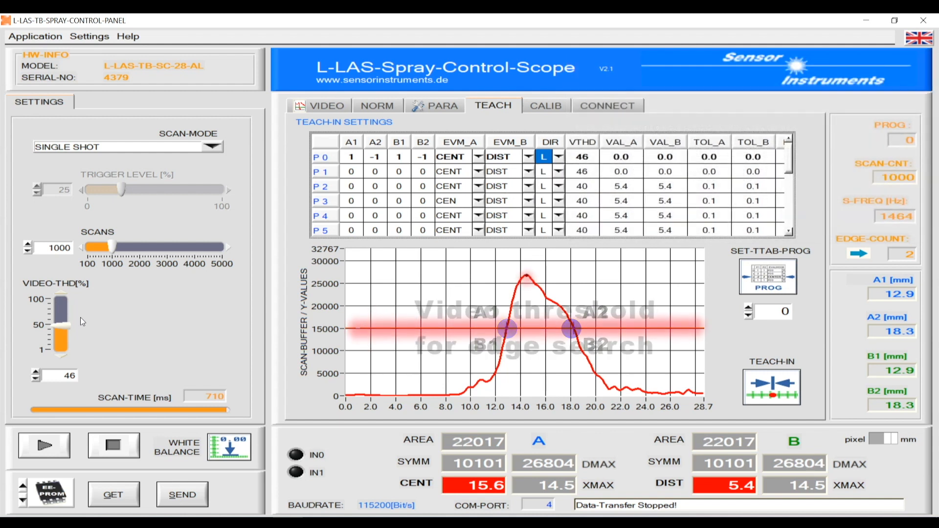
- Set the video threshold for program P 0 to 40 %
drag(66, 325, 73, 333)
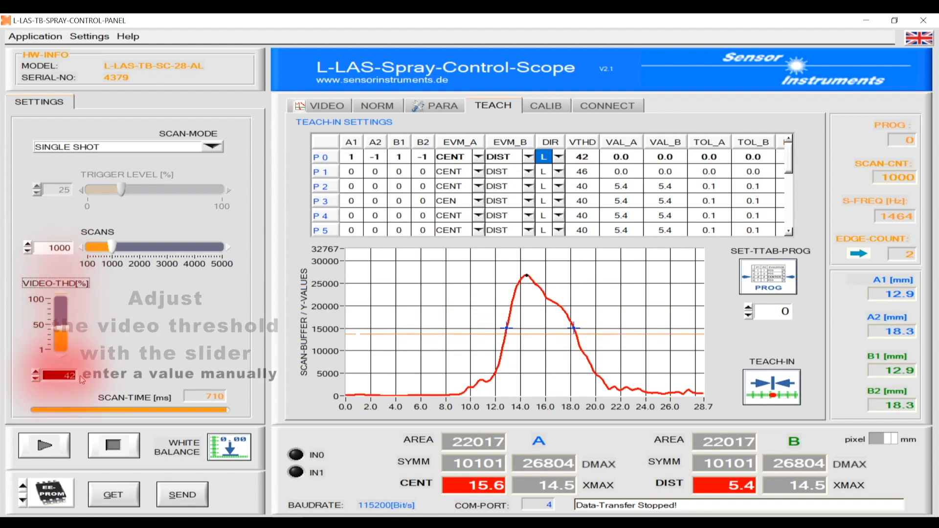
text(0)
click(133, 350)
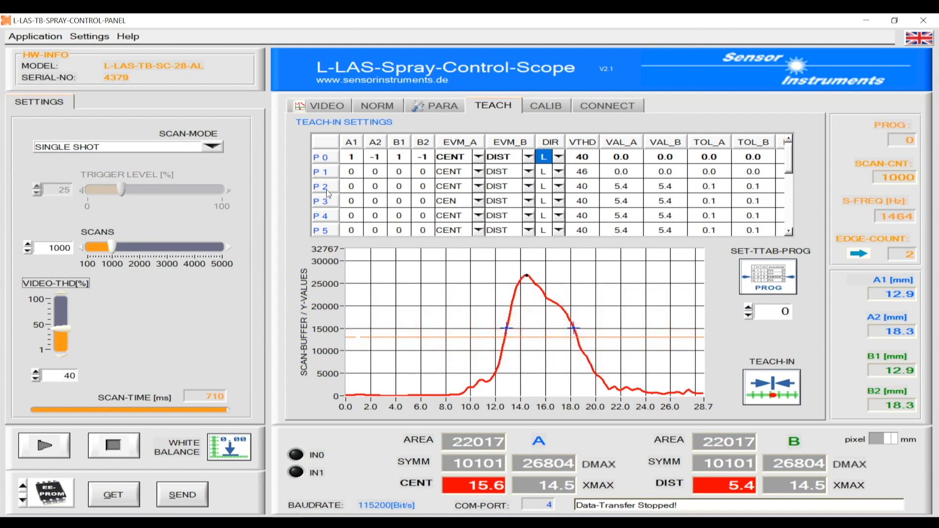
- For program P 1 in the TEACH table, set A1 to 1, A2 to -1, B1 to 1 and B2 to -1
click(354, 173)
text(1)
click(376, 172)
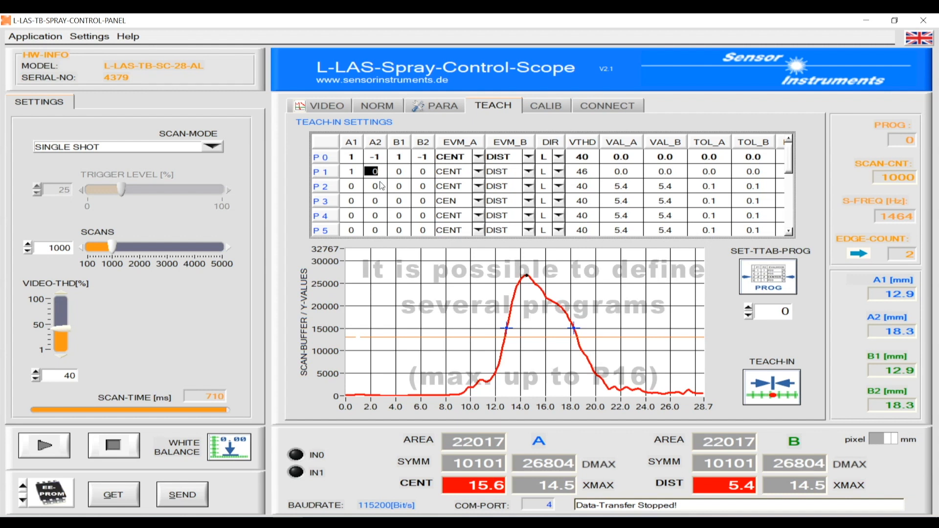
text(-1)
click(400, 177)
text(1)
click(418, 171)
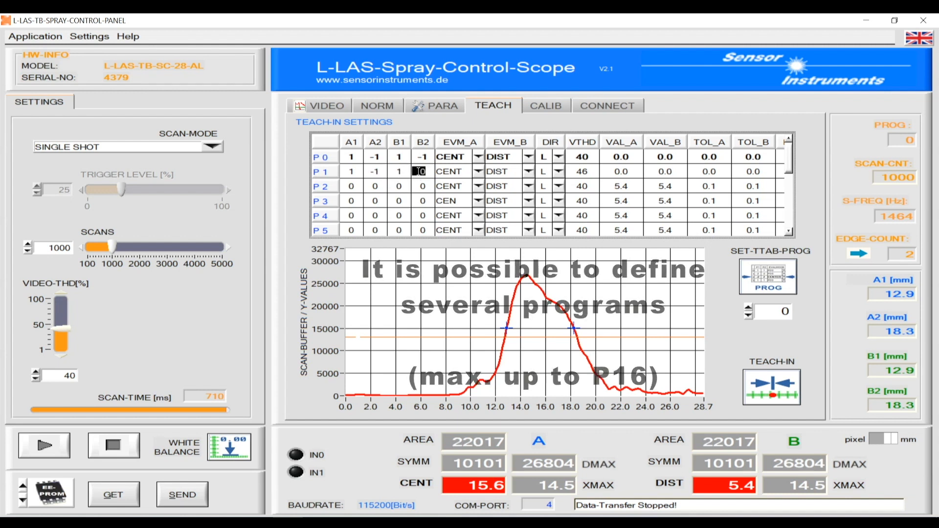
text(-1)
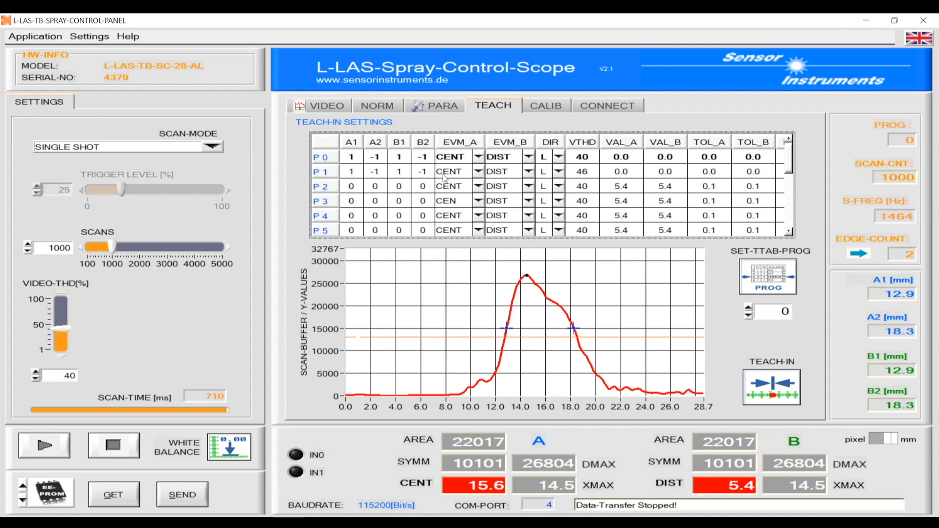
- Set program P 1 to evaluation mode AREA for A and DMAX for B, with search direction R
click(478, 173)
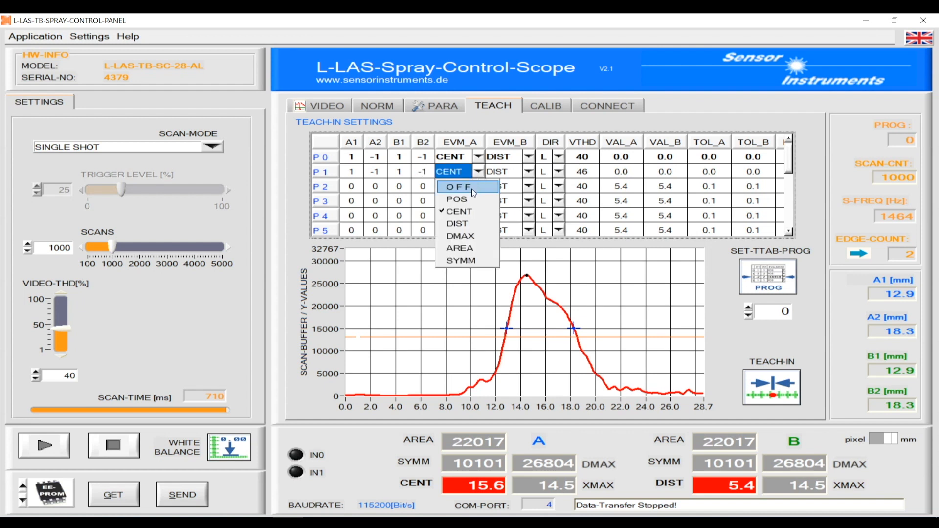
click(469, 247)
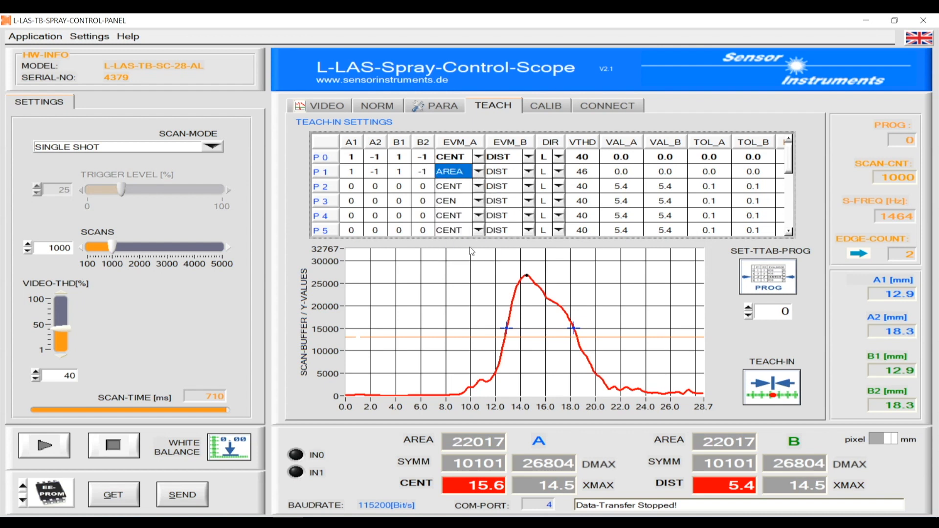
click(529, 172)
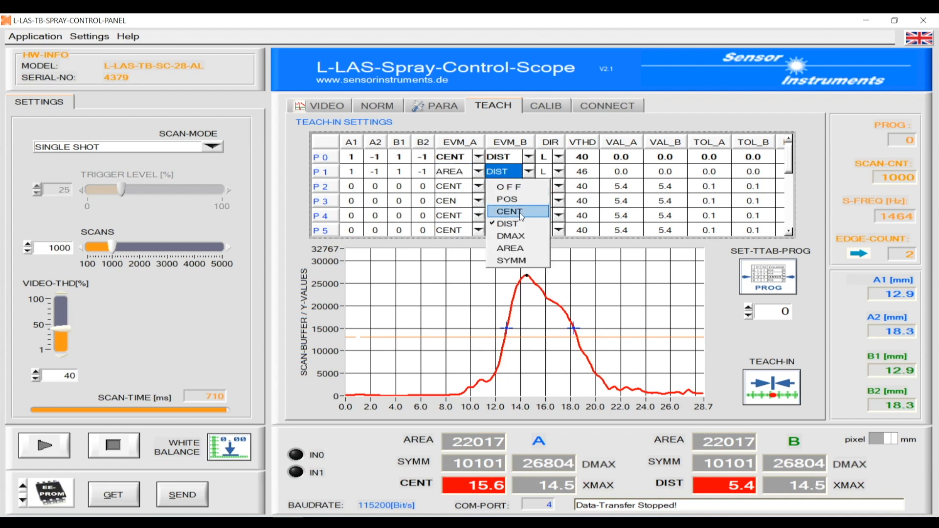
click(515, 236)
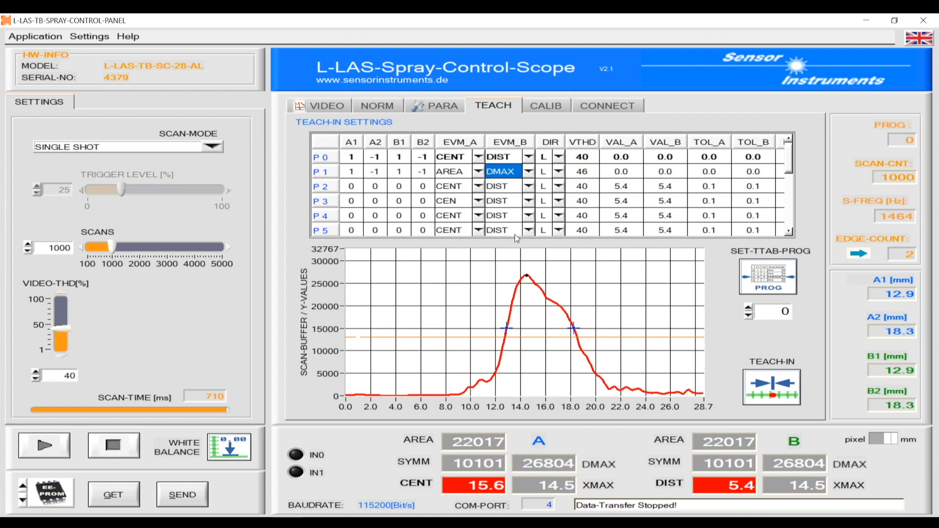
click(559, 172)
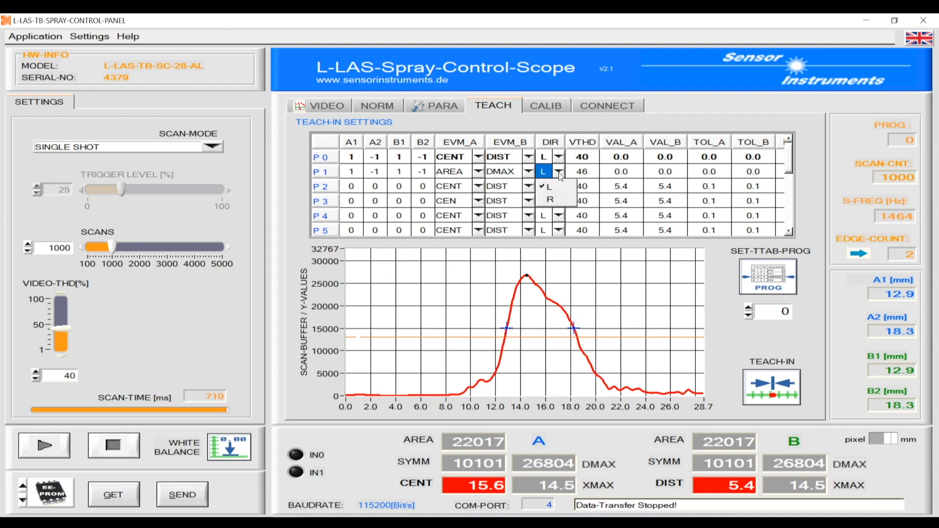
click(557, 200)
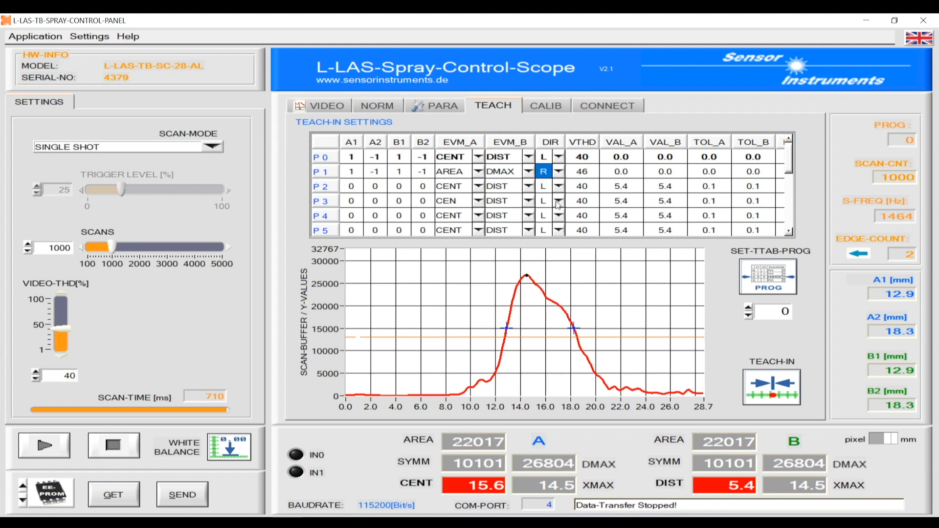
- Set the P 1 video threshold (VTHD) to 40 and send the TEACH table to the sensor's EEPROM
click(582, 172)
text(40)
click(619, 174)
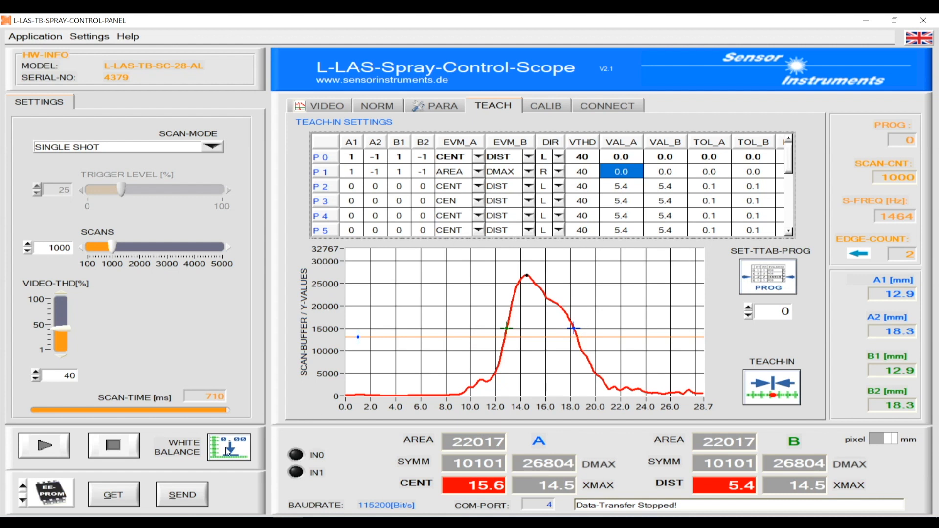
click(190, 496)
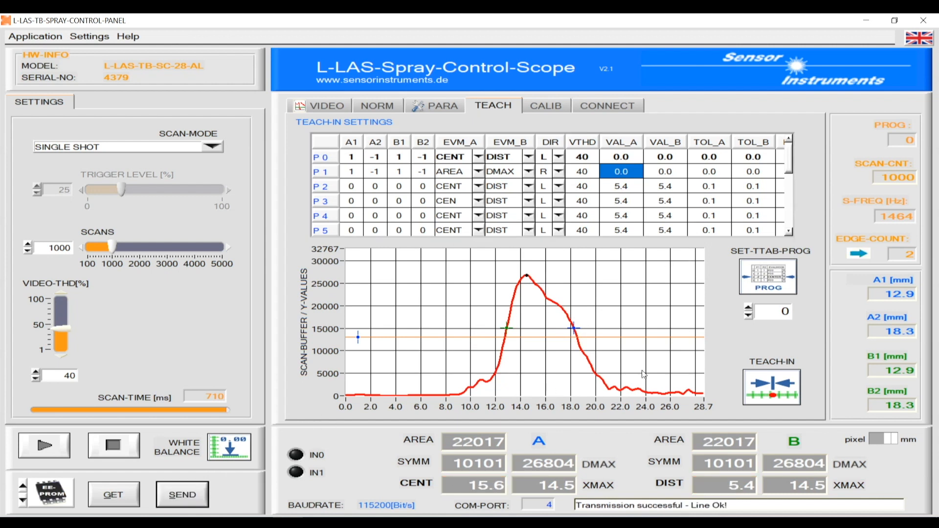
- Select program 0 as the active TEACH table program and send the settings to the sensor
click(749, 308)
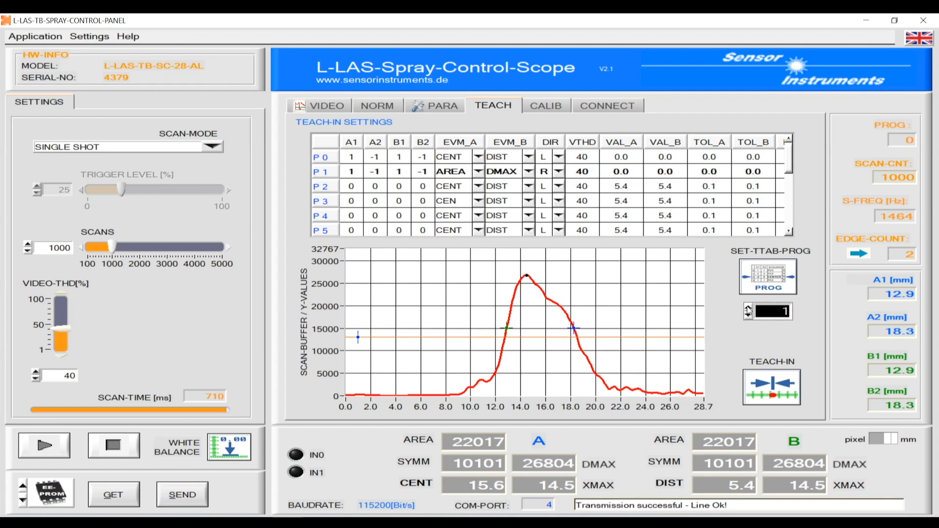
click(748, 307)
click(748, 316)
click(749, 315)
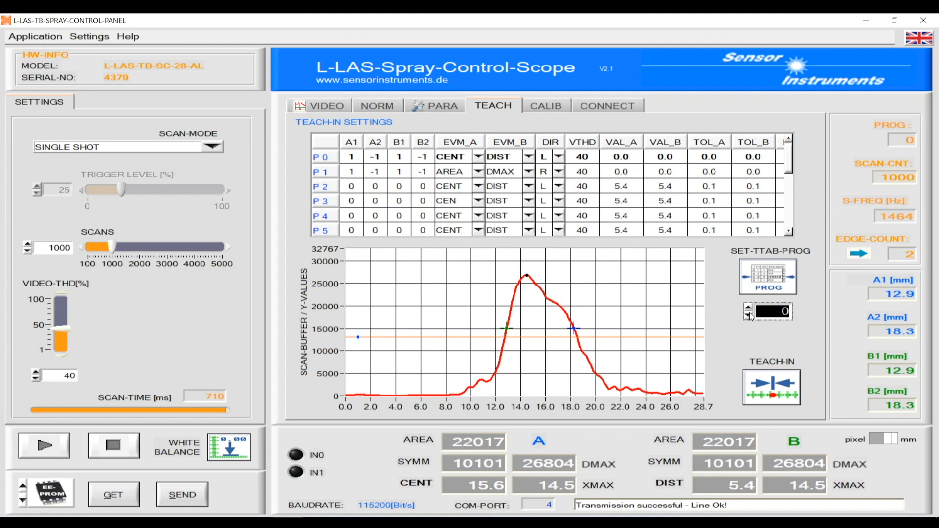
click(772, 279)
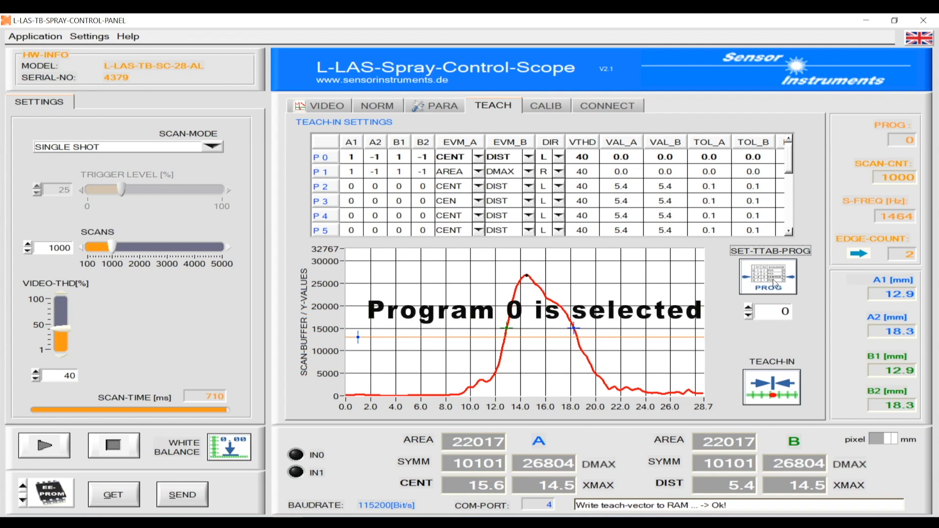
click(192, 498)
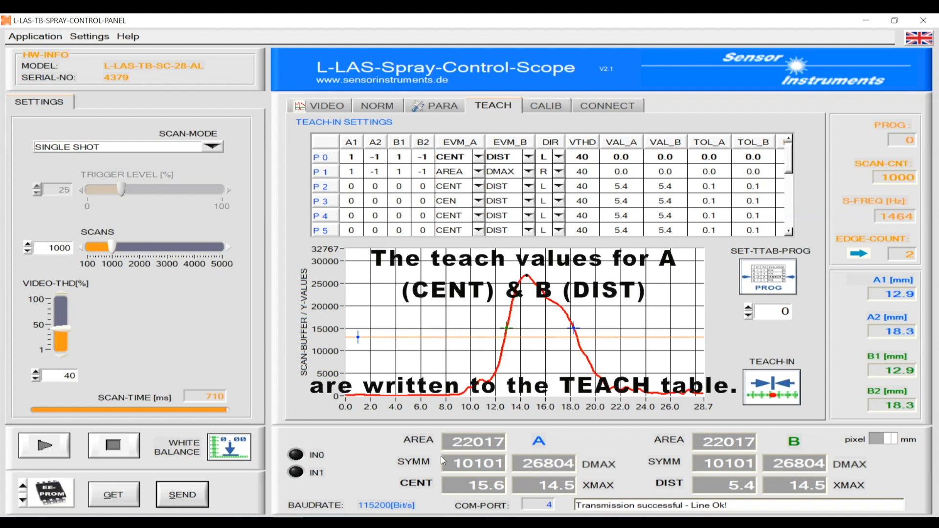
- Teach in the current CENT and DIST measurements as the setpoint values for program P 0
click(757, 400)
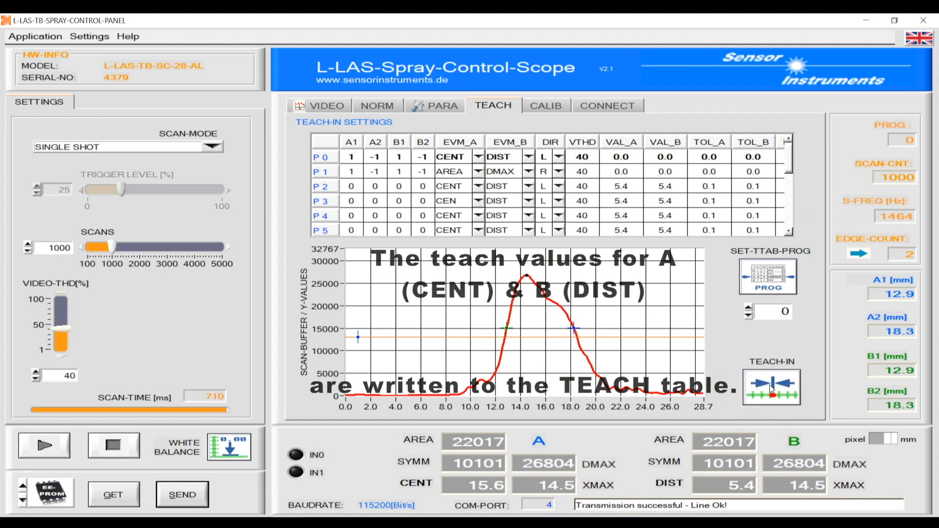
click(771, 390)
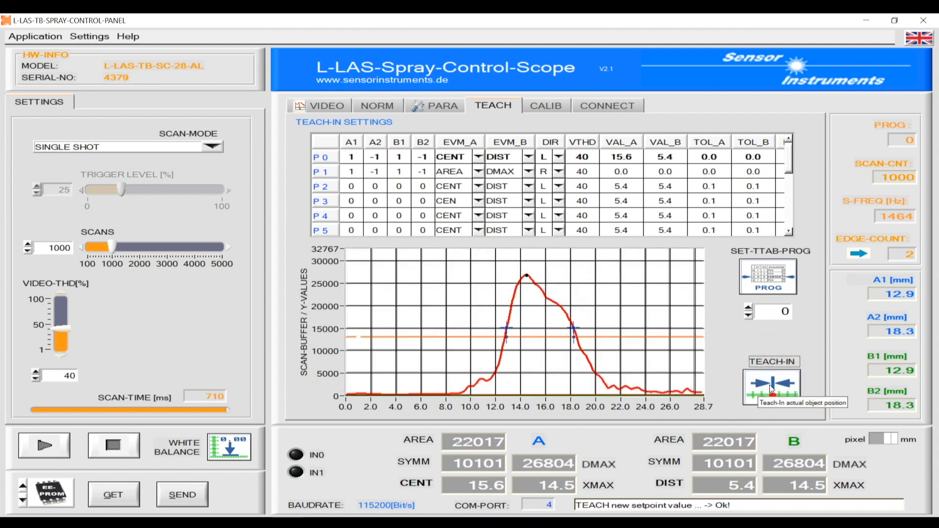
click(494, 484)
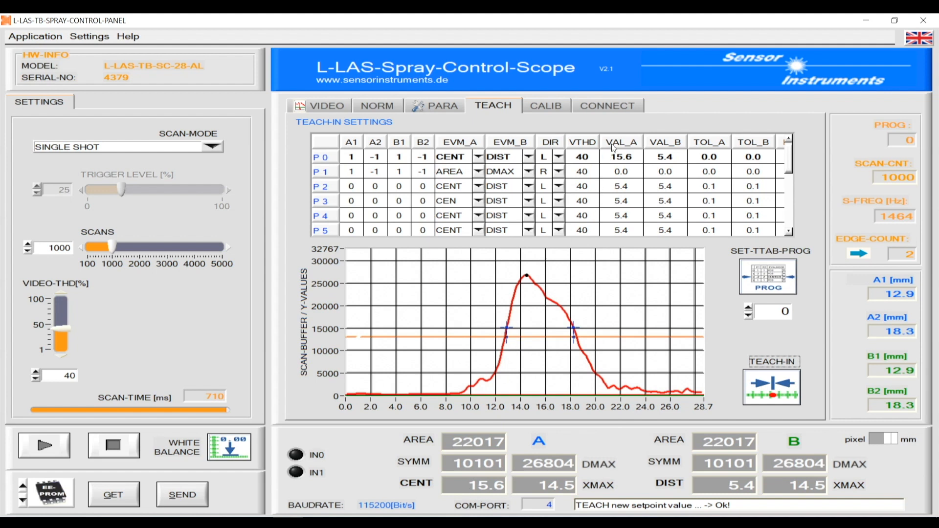
- Set the P 0 tolerances TOL_A and TOL_B to 0.5 each in the TEACH table
click(621, 156)
click(724, 477)
click(663, 155)
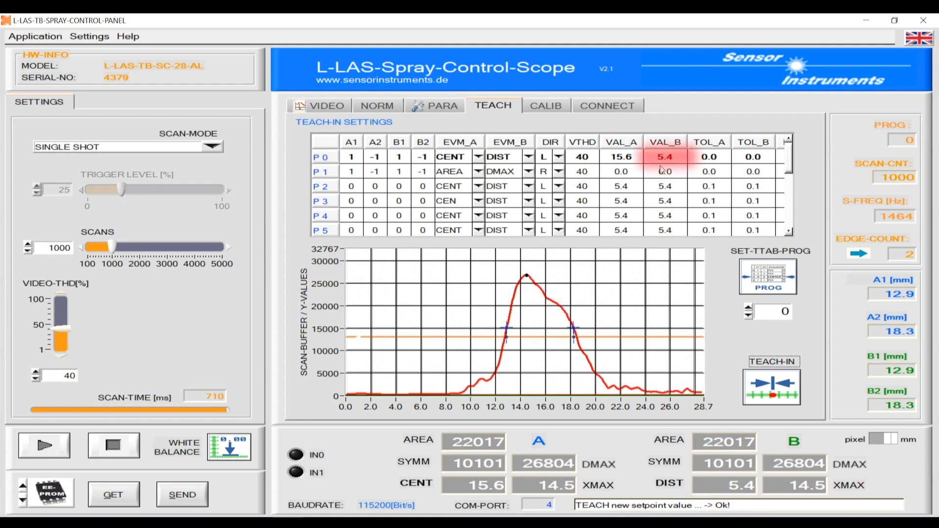
click(707, 157)
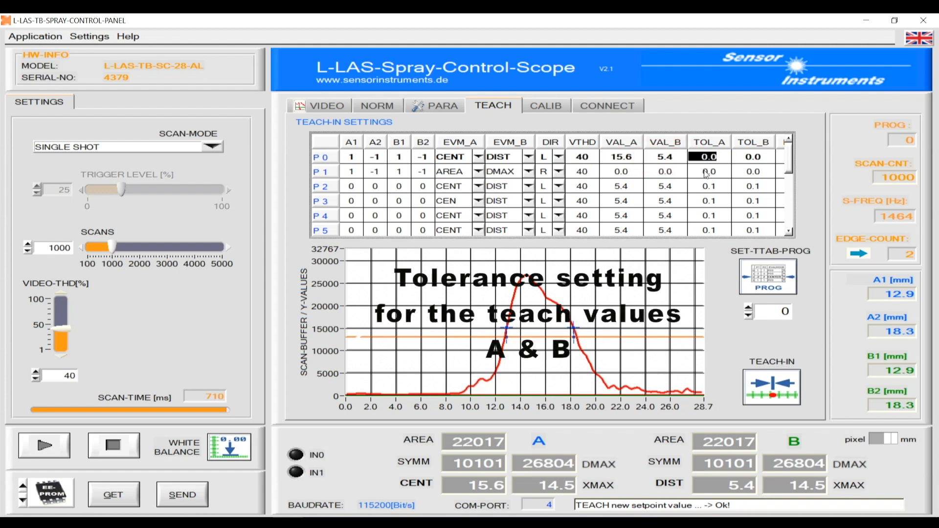
key(BackSpace)
text(0.5)
click(745, 157)
text(0.5)
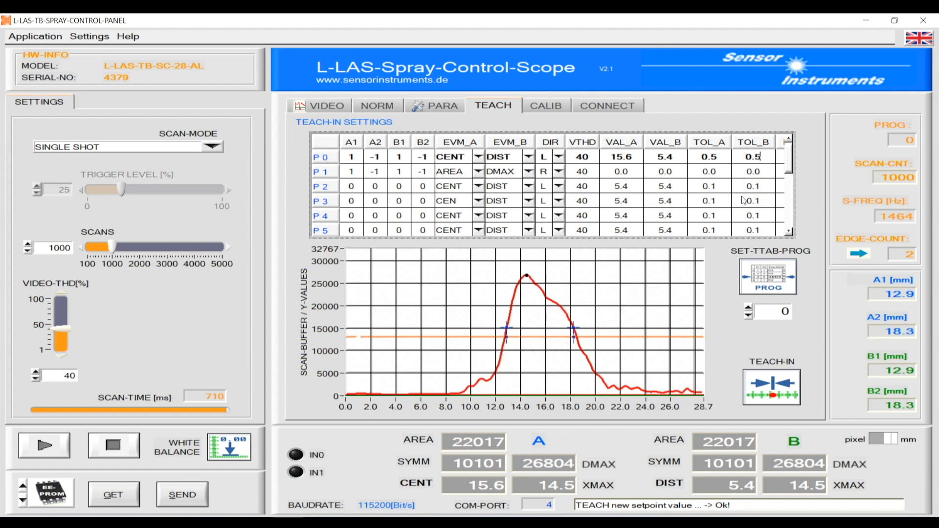
- Make program 1 active on the sensor and teach in the current AREA and DMAX measurements as its setpoint values
click(749, 307)
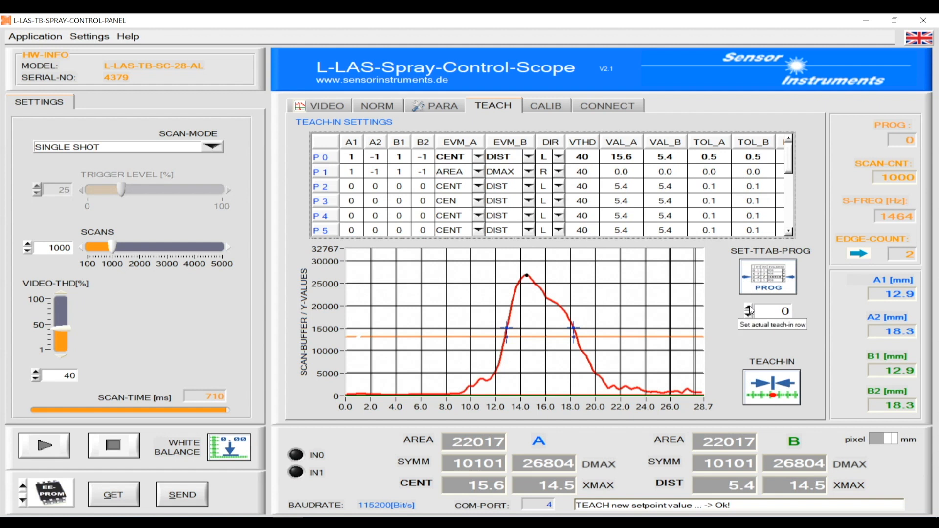
click(770, 280)
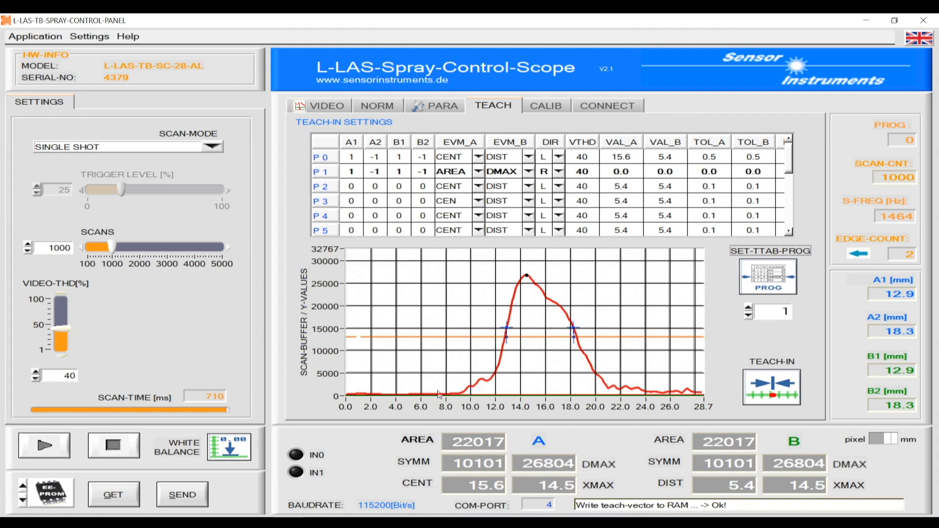
click(179, 496)
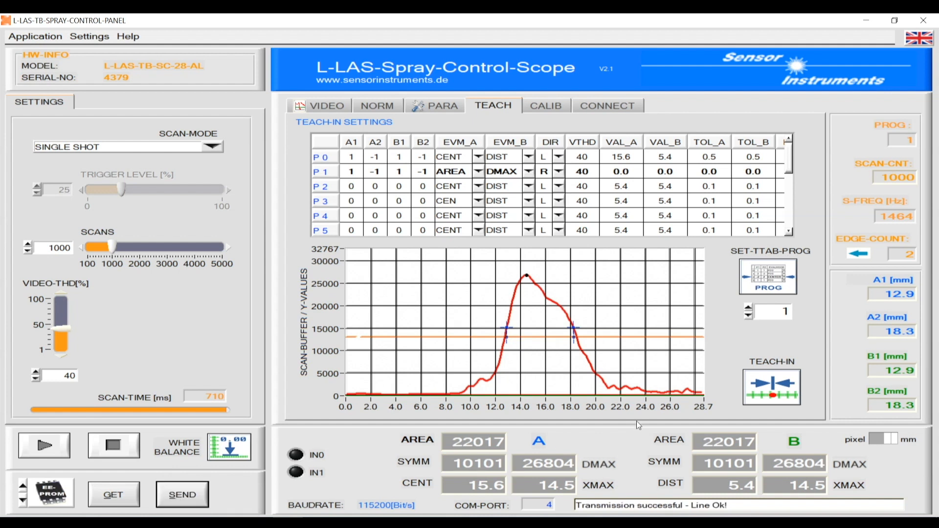
click(776, 389)
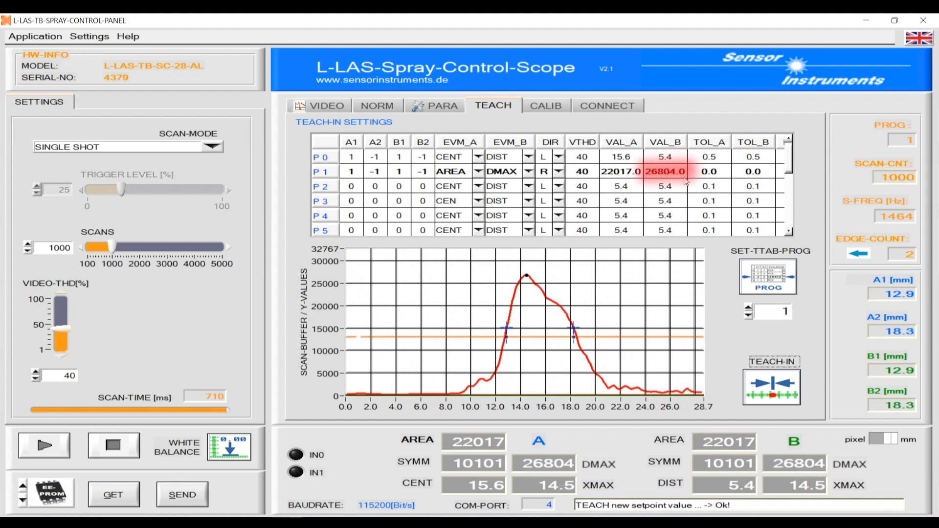
- Set the P 1 tolerances TOL_A and TOL_B to 2000 each and send the TEACH table to the sensor's EEPROM
click(703, 171)
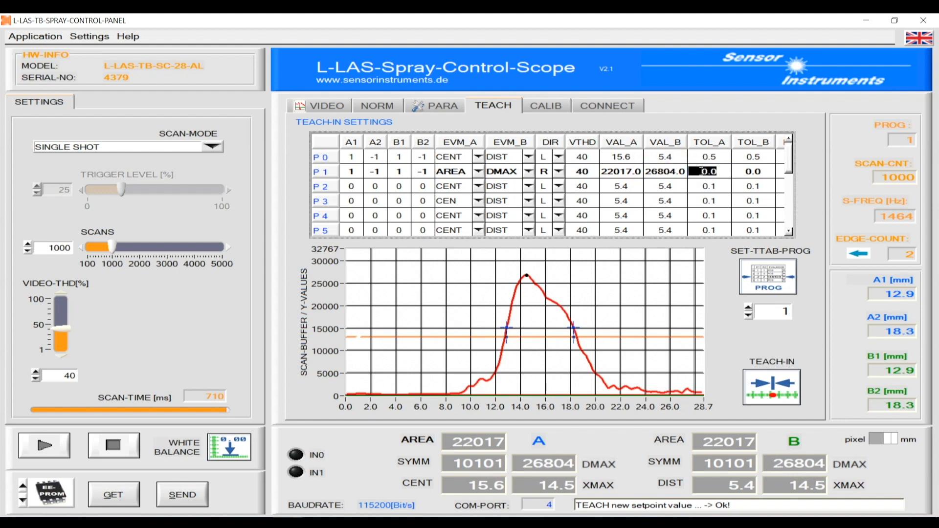
text(2000)
click(753, 171)
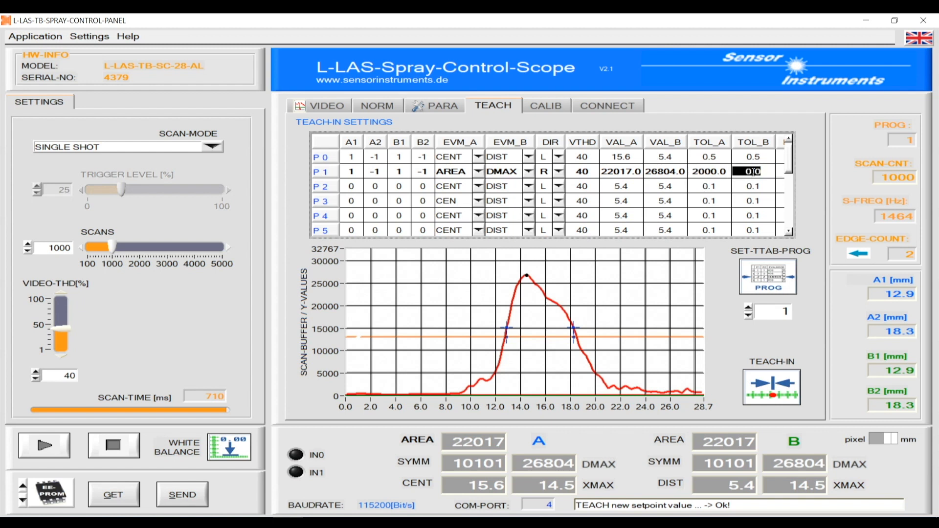
text(2000)
click(192, 497)
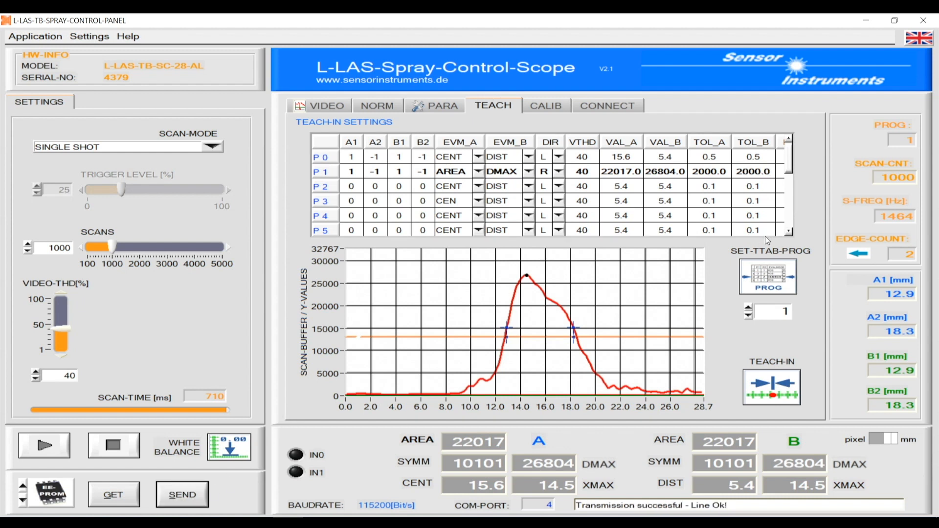
- Start a single-shot test measurement with program 0 active on the sensor and the white balance refreshed
click(748, 317)
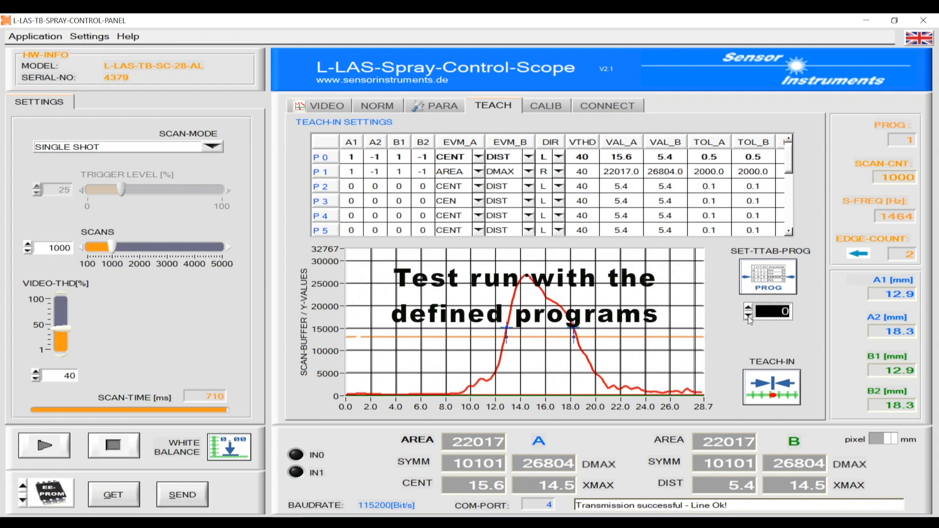
click(774, 287)
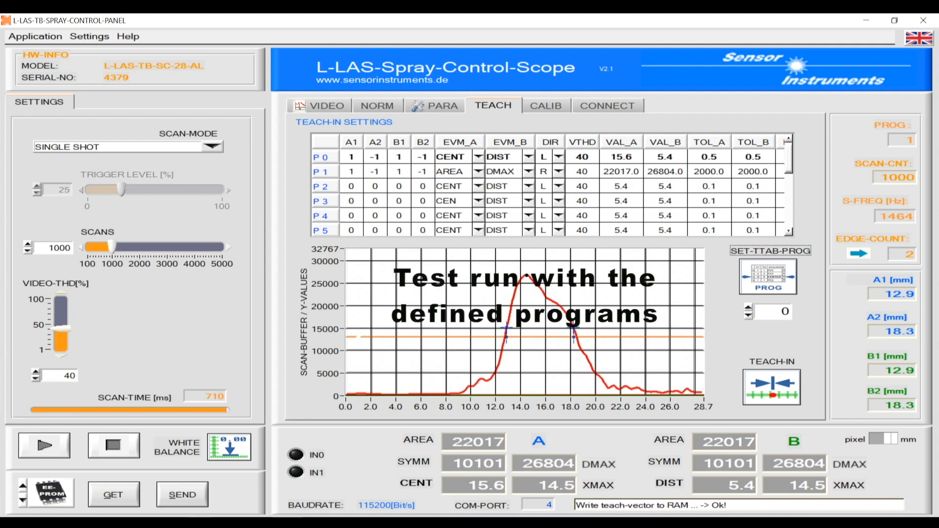
click(187, 496)
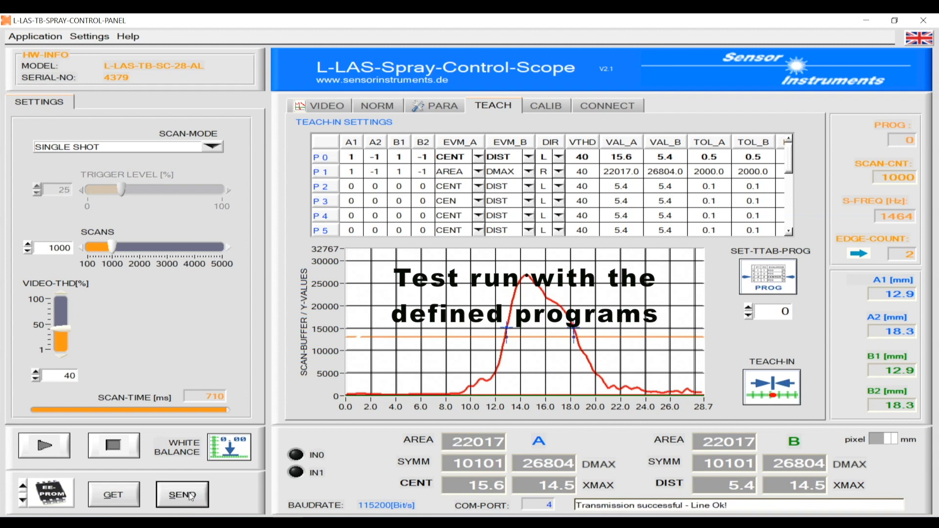
click(235, 452)
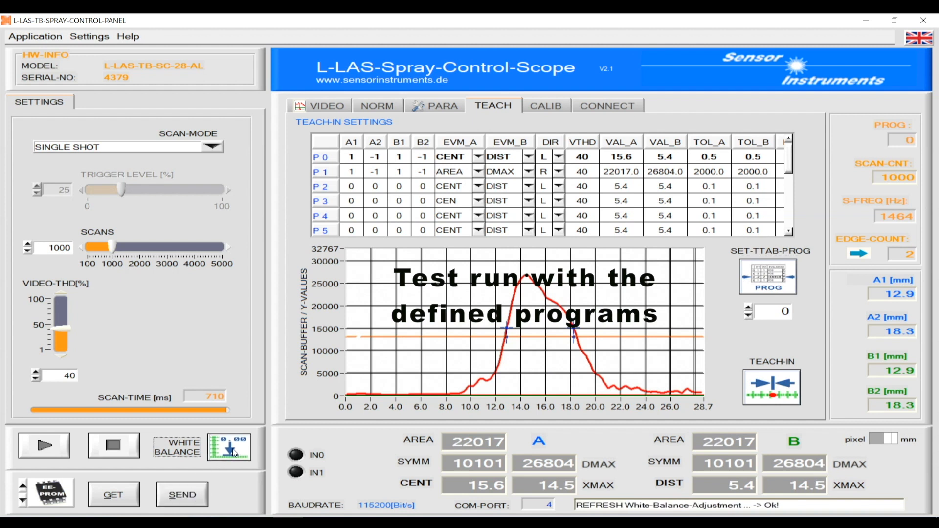
click(55, 449)
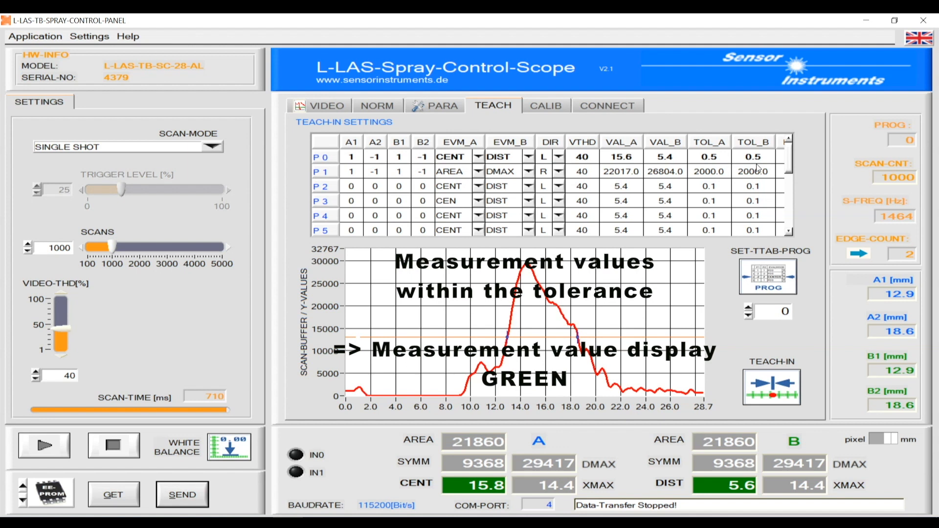
- Switch the sensor to program 1 and start another single-shot test measurement after refreshing the white balance
click(748, 308)
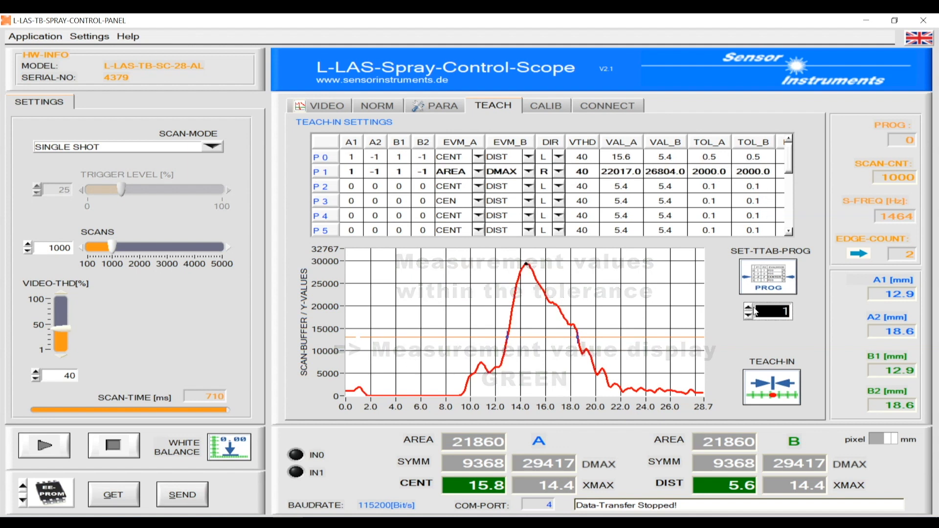
click(774, 282)
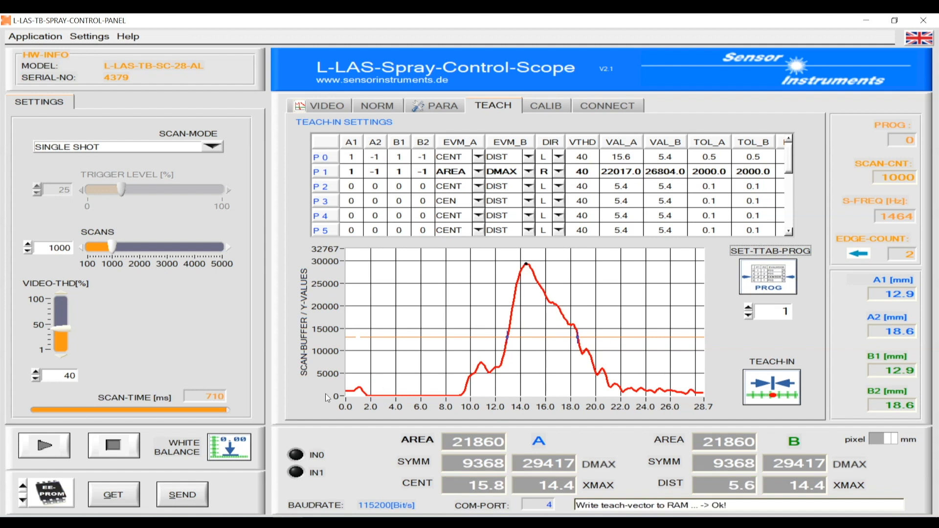
click(192, 494)
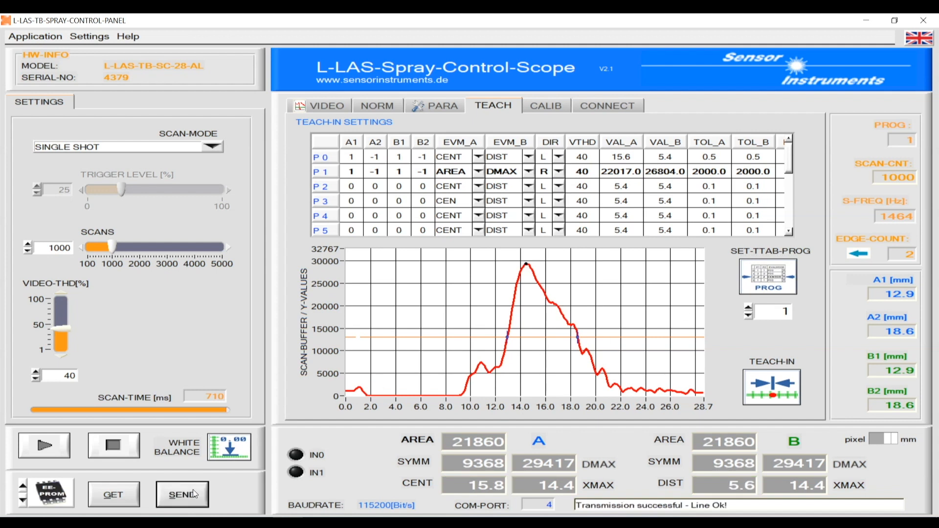
click(237, 449)
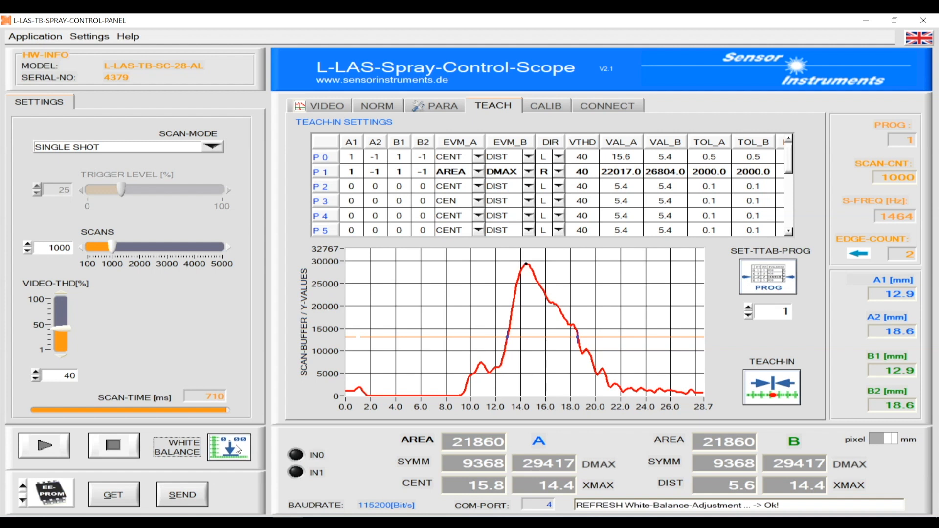
click(45, 445)
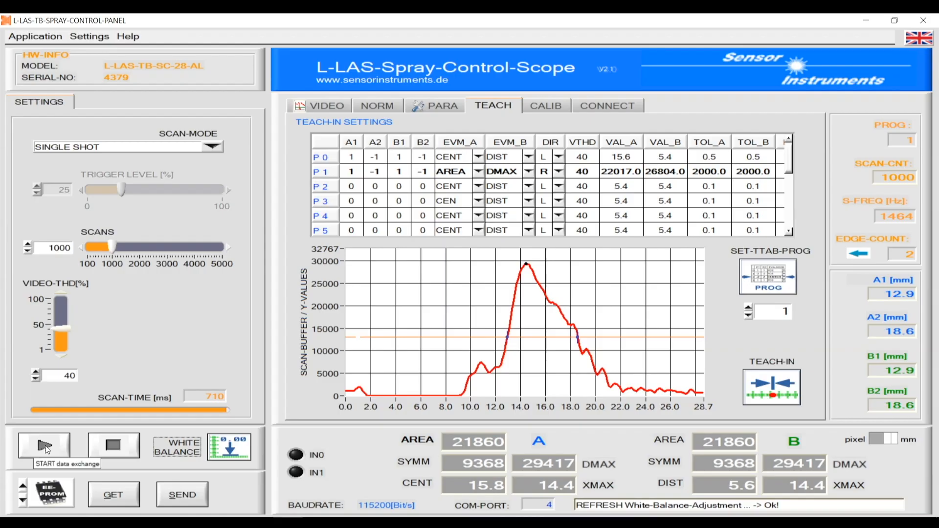